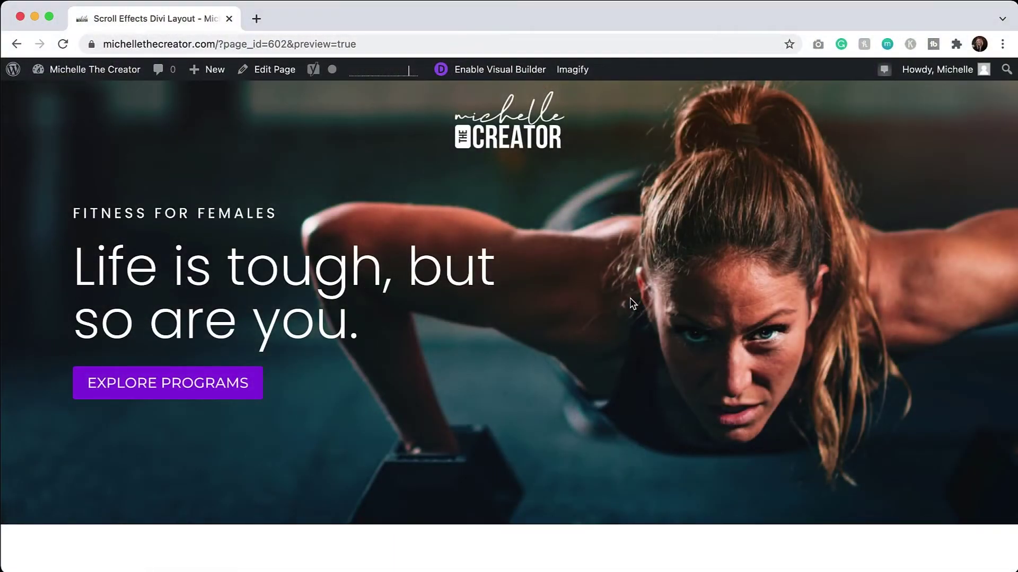
# Step: Scroll the live page past the fitness and nutrition programs to the footer, then enable the Visual Builder
pyautogui.scroll(-5, 632, 303)
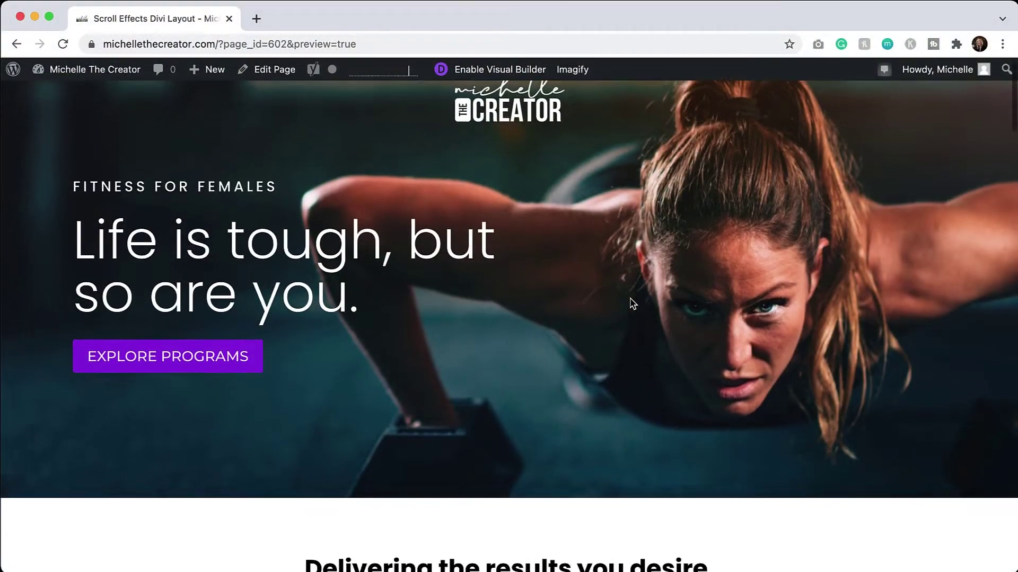
pyautogui.scroll(-10, 632, 303)
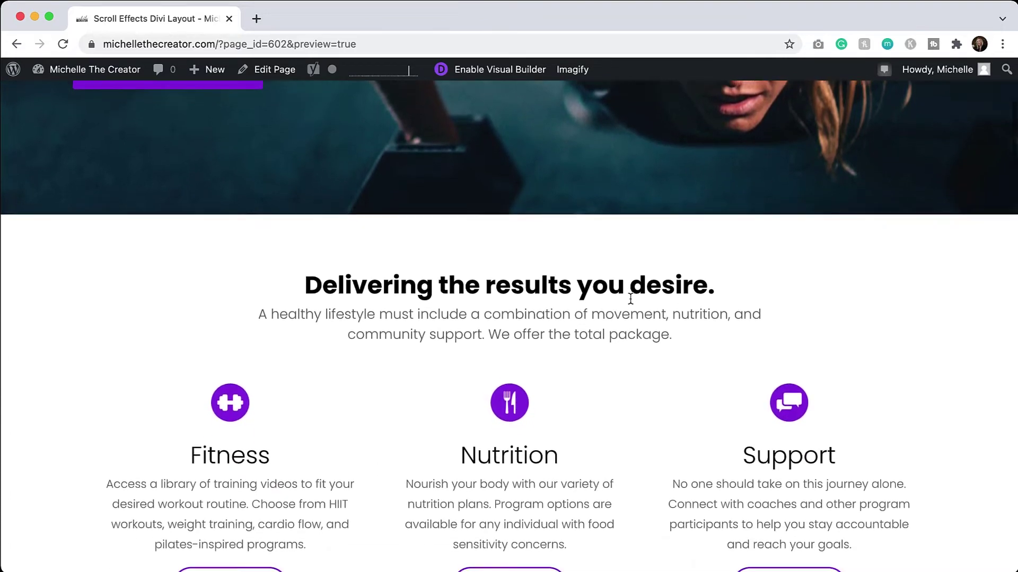
pyautogui.scroll(-13, 629, 303)
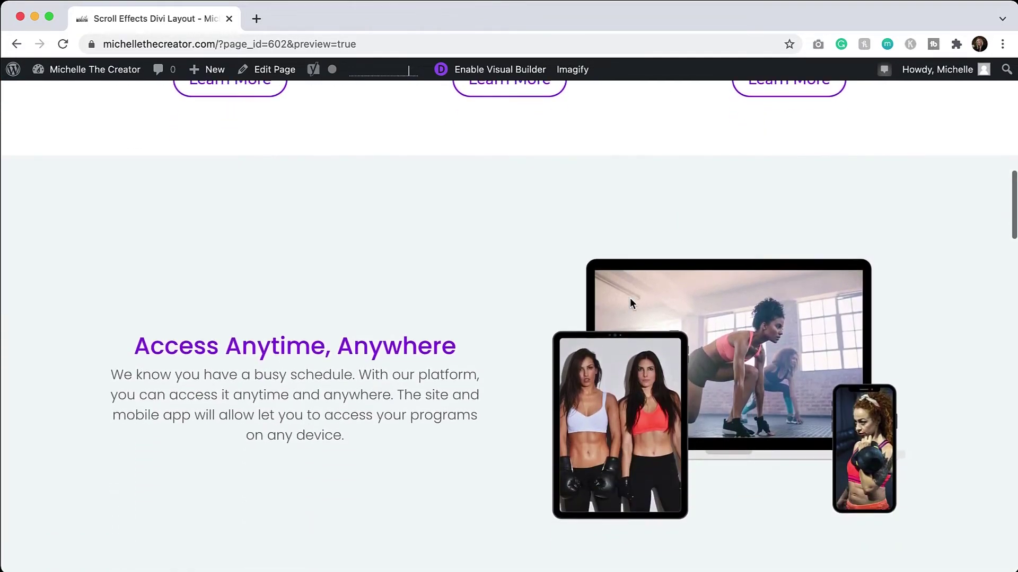
pyautogui.scroll(-3, 631, 303)
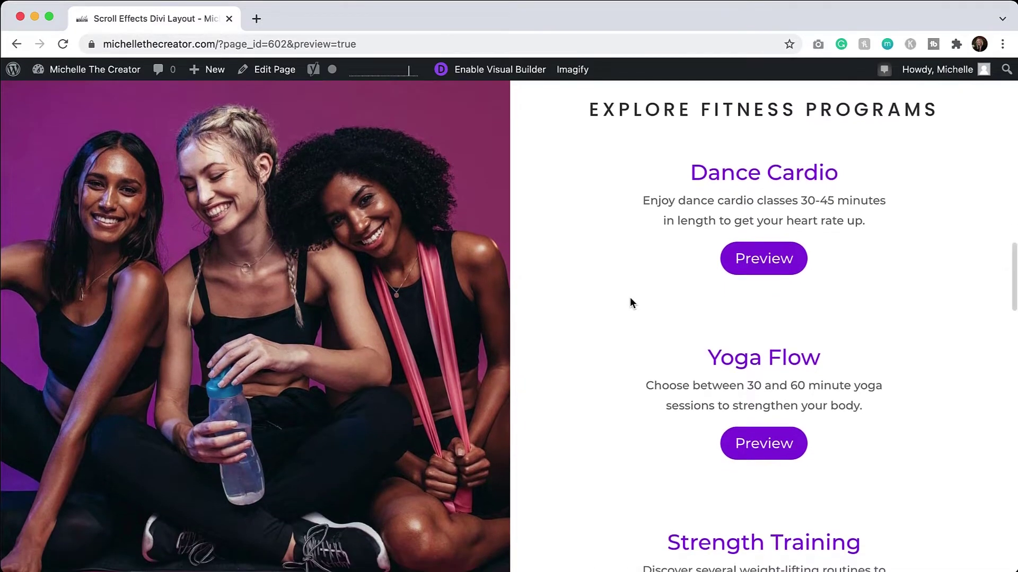
pyautogui.scroll(-3, 630, 299)
pyautogui.scroll(-8, 629, 303)
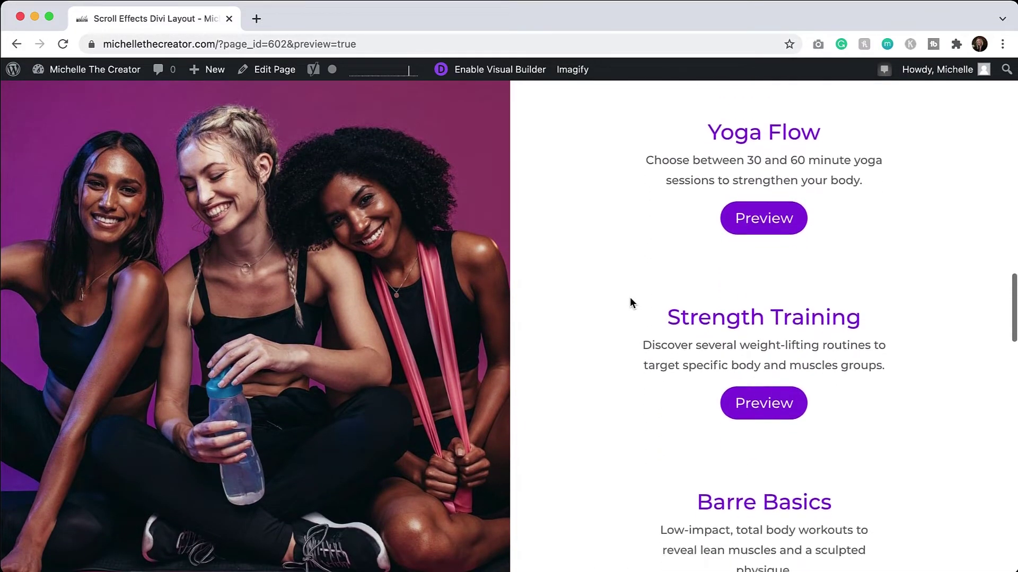
pyautogui.scroll(-1, 630, 303)
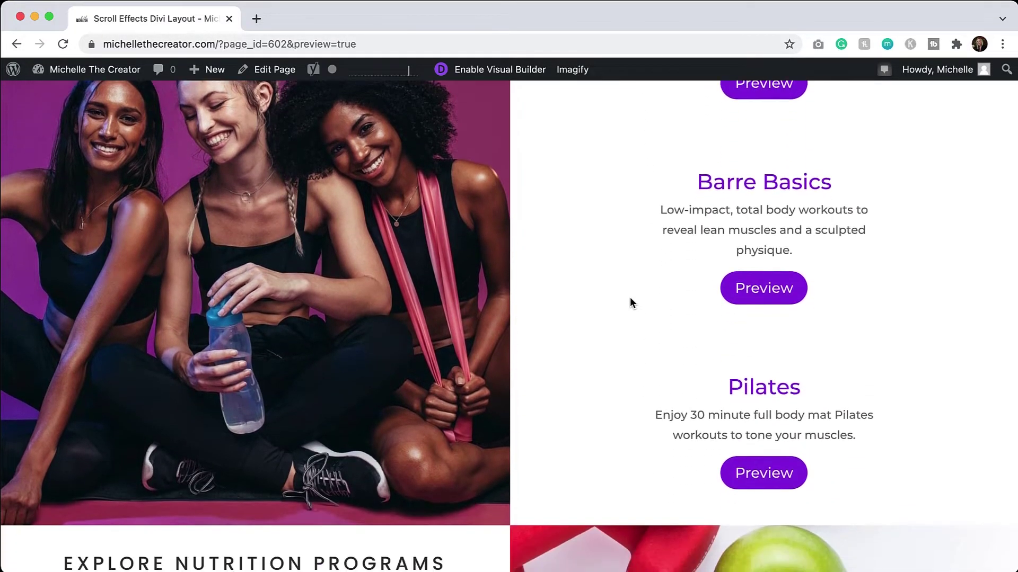
pyautogui.scroll(-6, 629, 303)
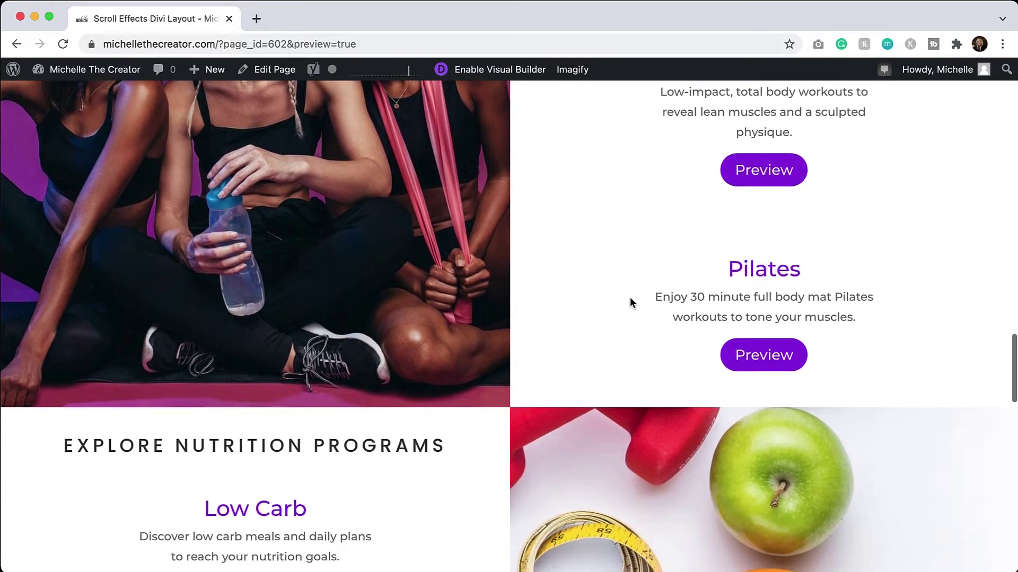
pyautogui.scroll(-10, 629, 303)
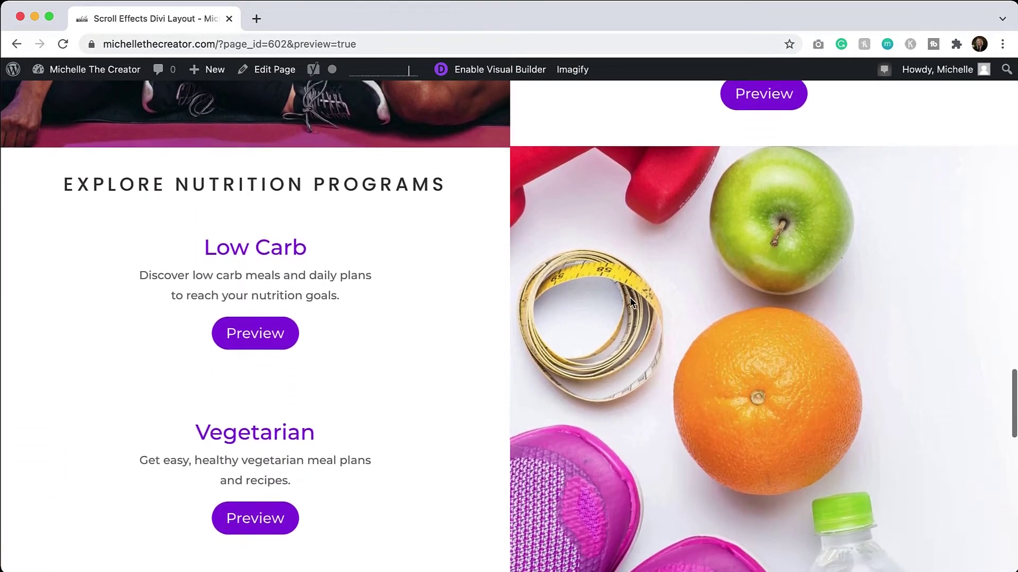
pyautogui.scroll(-5, 630, 298)
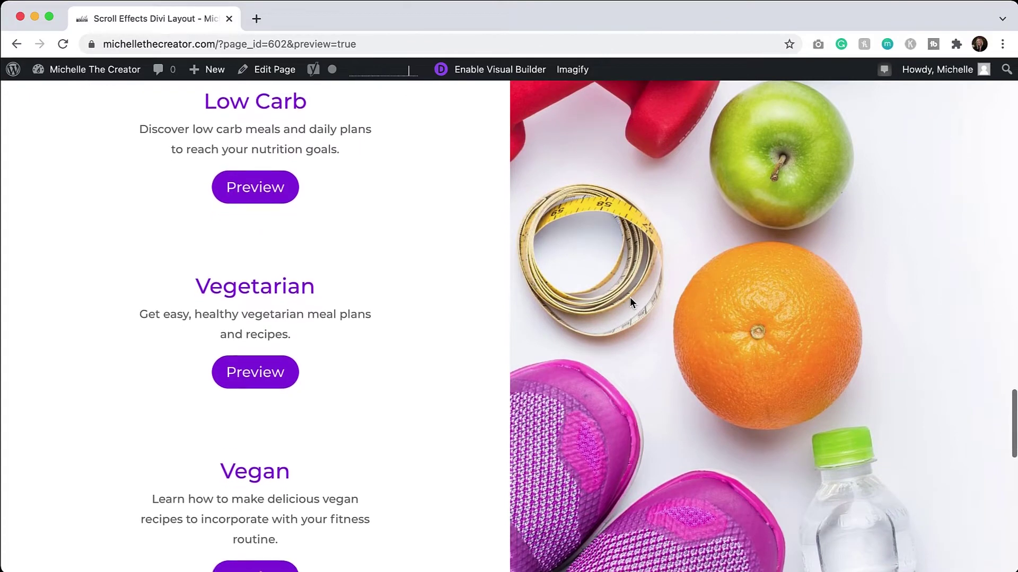
pyautogui.scroll(-8, 630, 300)
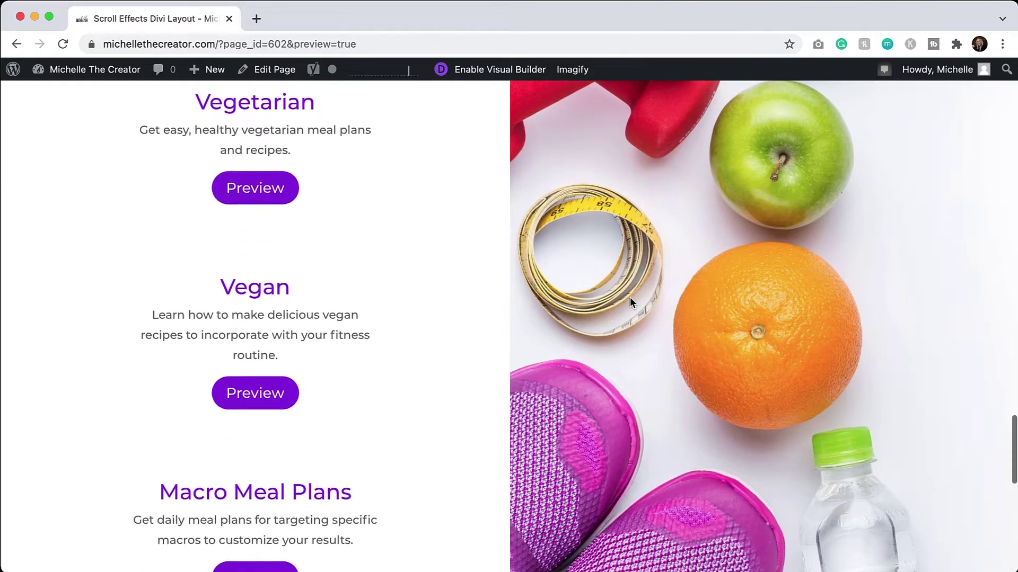
pyautogui.scroll(-12, 629, 303)
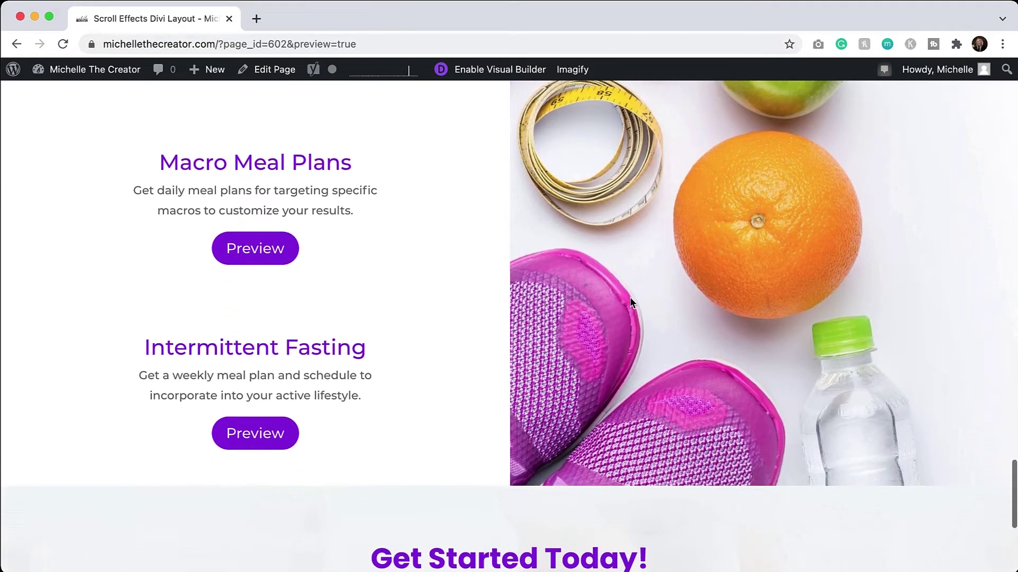
pyautogui.scroll(-10, 630, 302)
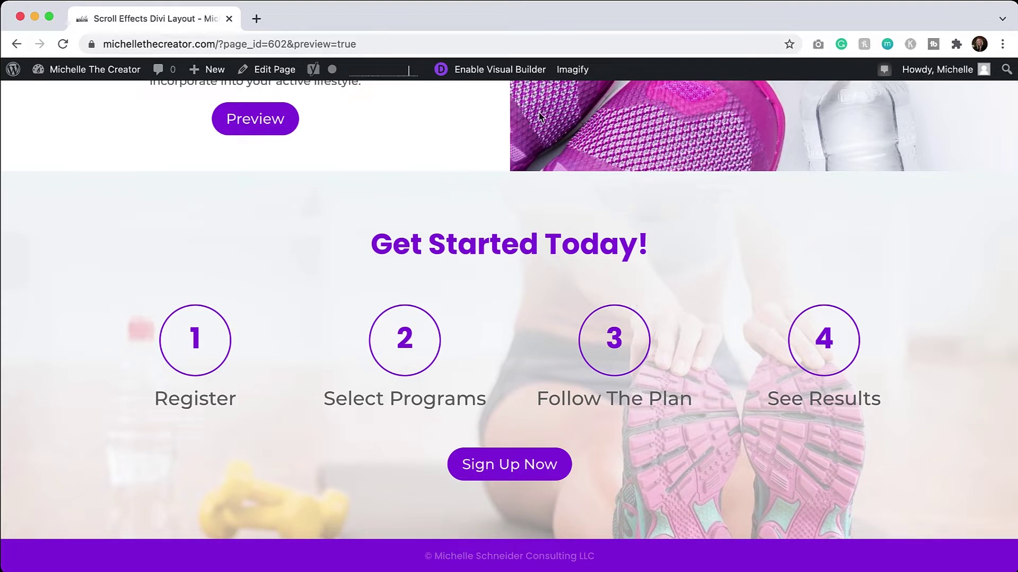
pyautogui.click(495, 69)
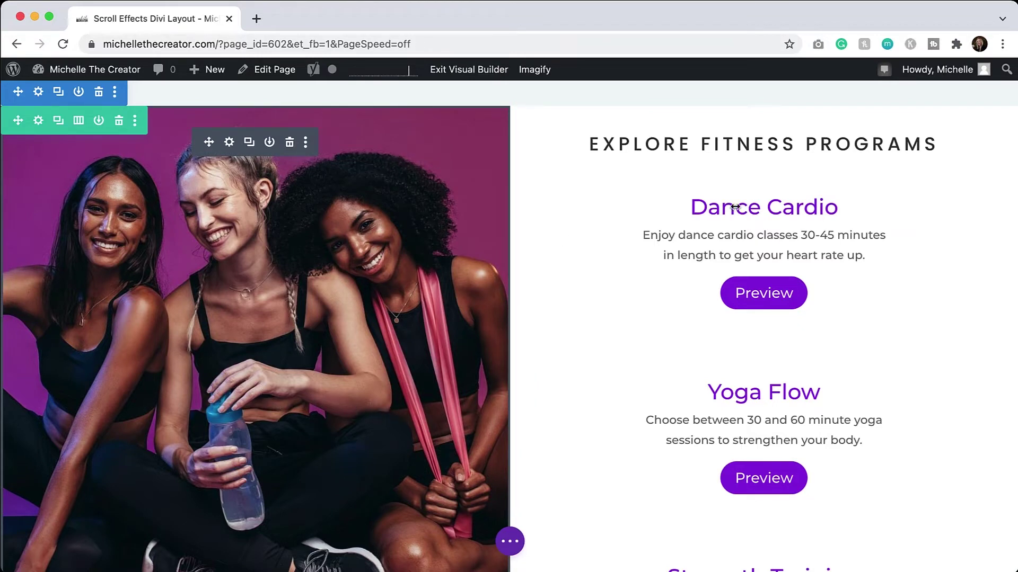
pyautogui.scroll(-5, 783, 164)
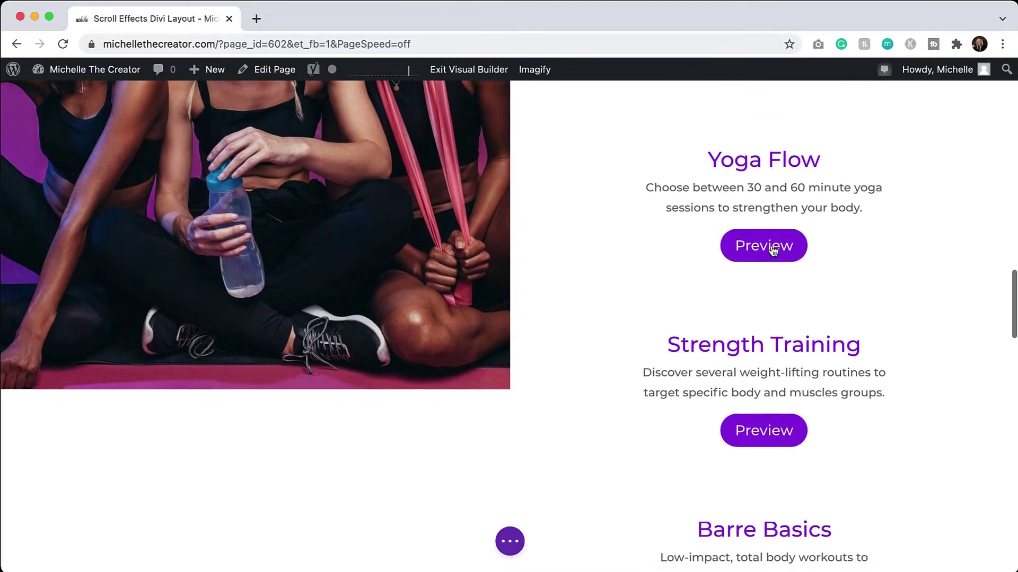
pyautogui.scroll(-4, 772, 250)
pyautogui.scroll(1, 772, 250)
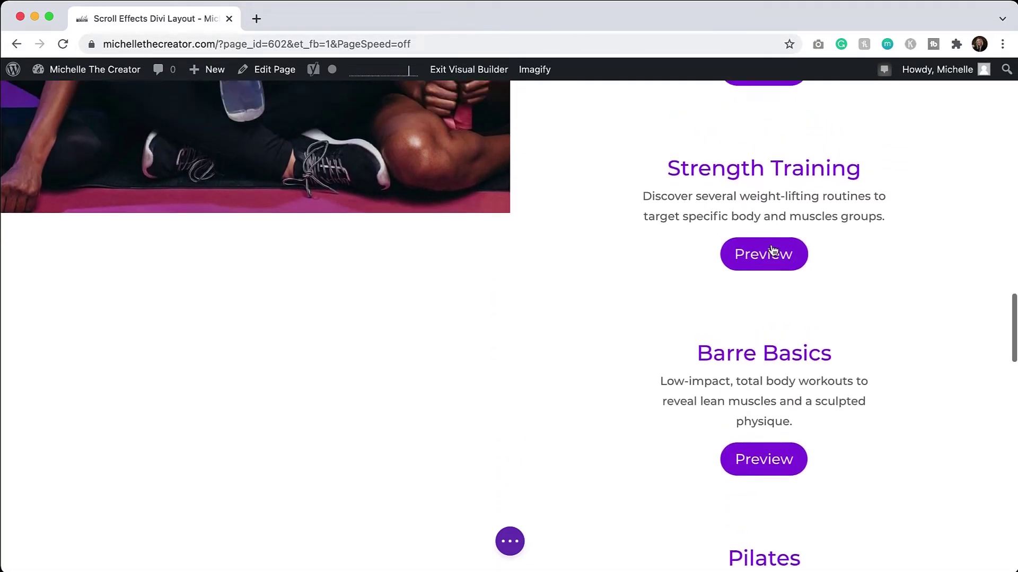
pyautogui.scroll(-3, 773, 251)
pyautogui.scroll(1, 770, 242)
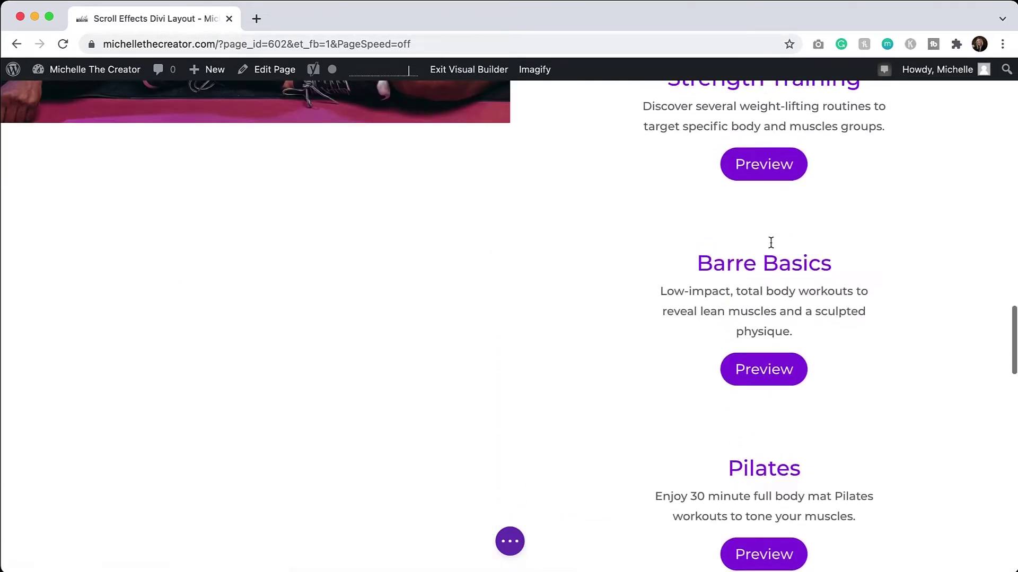
pyautogui.scroll(7, 772, 244)
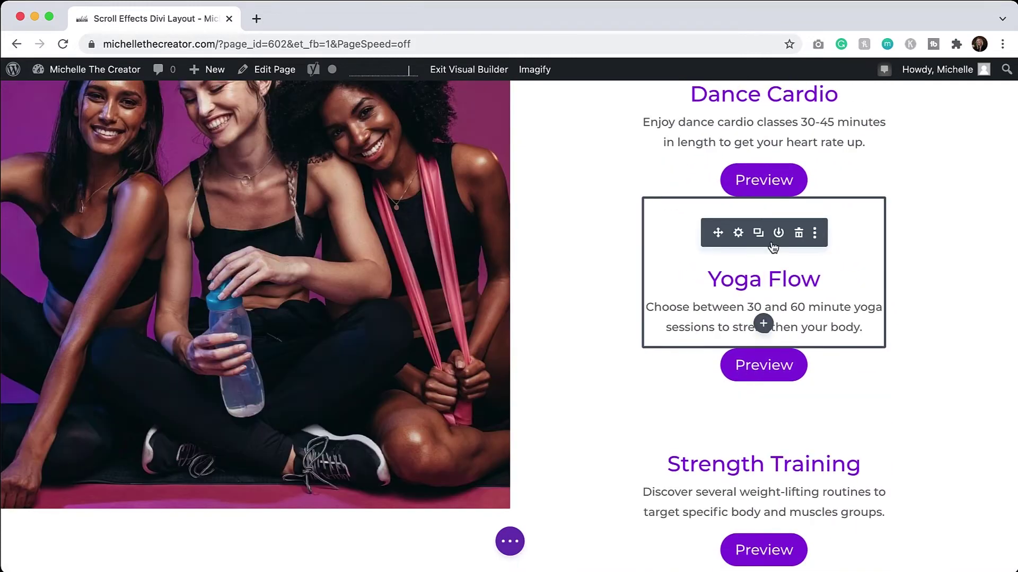
pyautogui.scroll(-5, 772, 247)
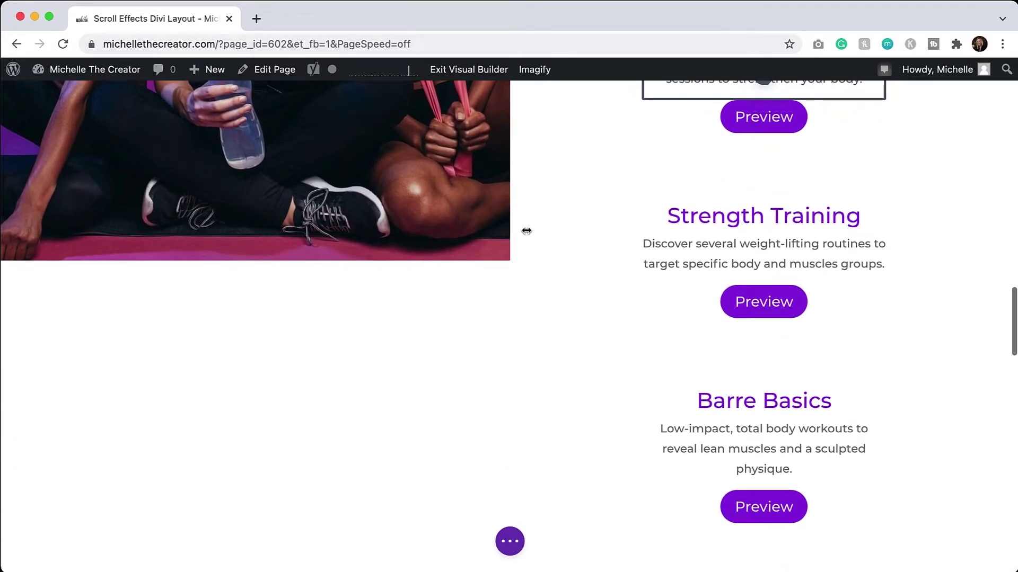
pyautogui.scroll(8, 526, 231)
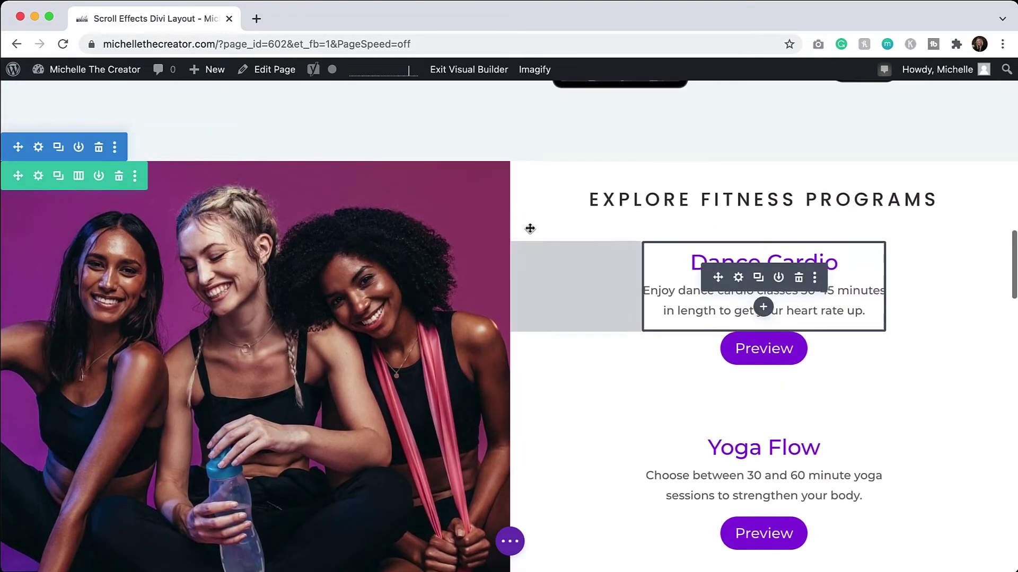
pyautogui.scroll(-1, 530, 228)
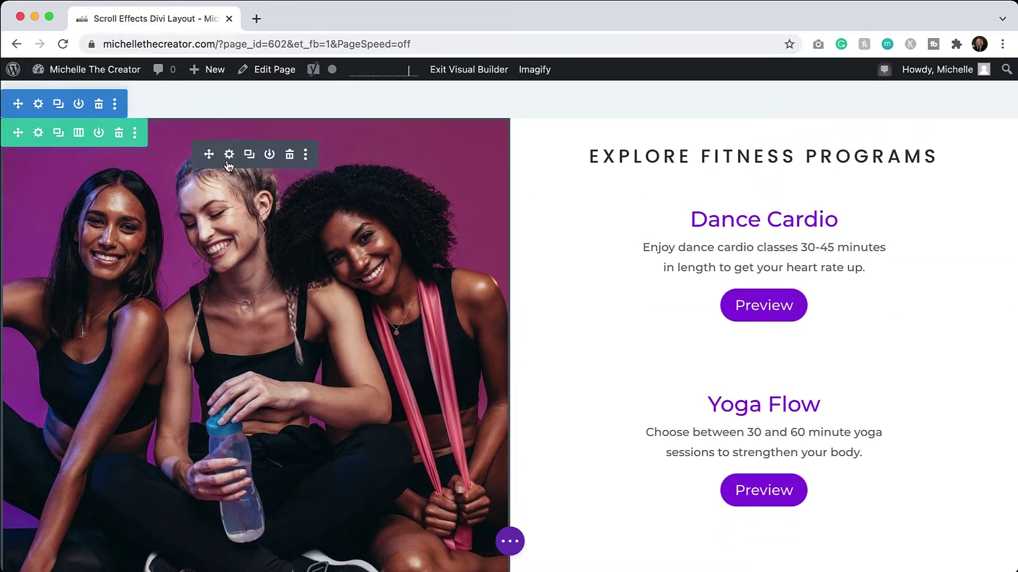
# Step: Open the left image module's settings and expand Background to its image options
pyautogui.click(230, 155)
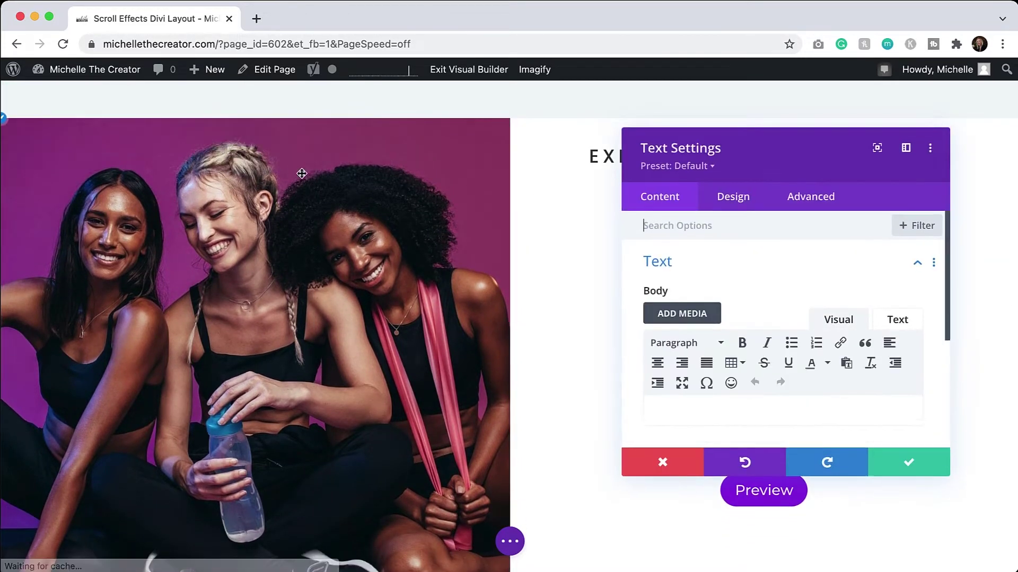
pyautogui.scroll(-3, 772, 259)
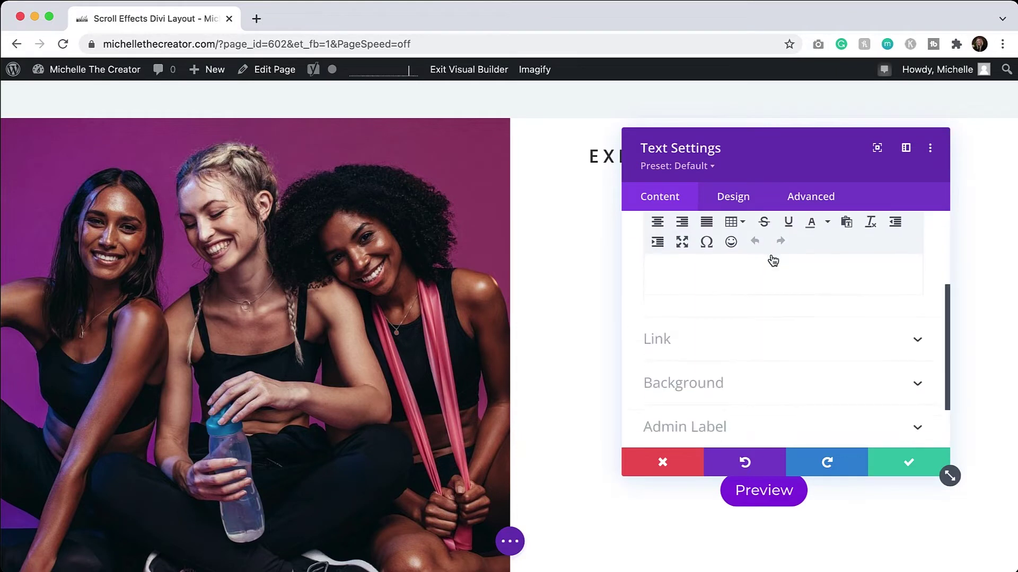
pyautogui.click(758, 364)
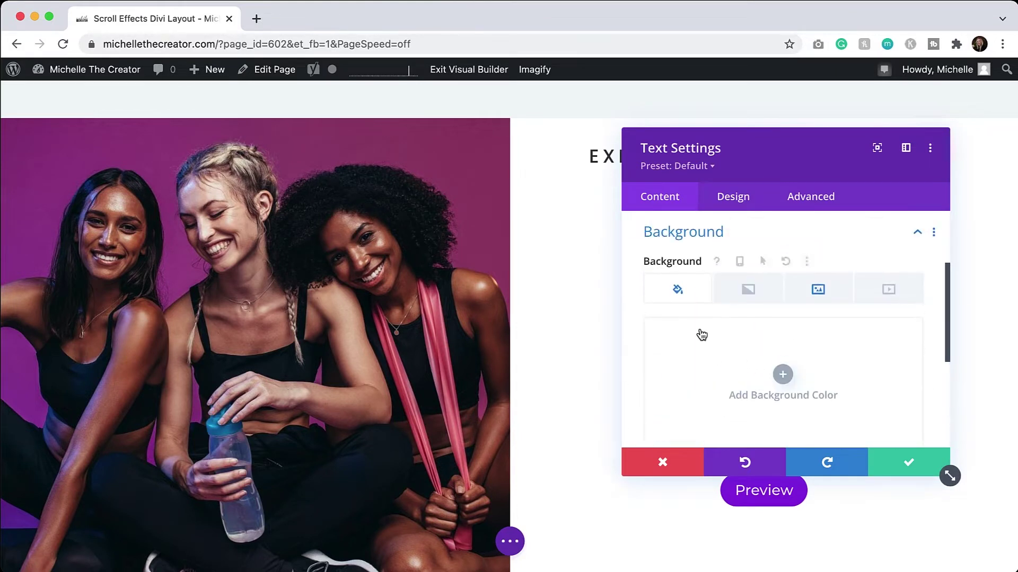
pyautogui.click(818, 289)
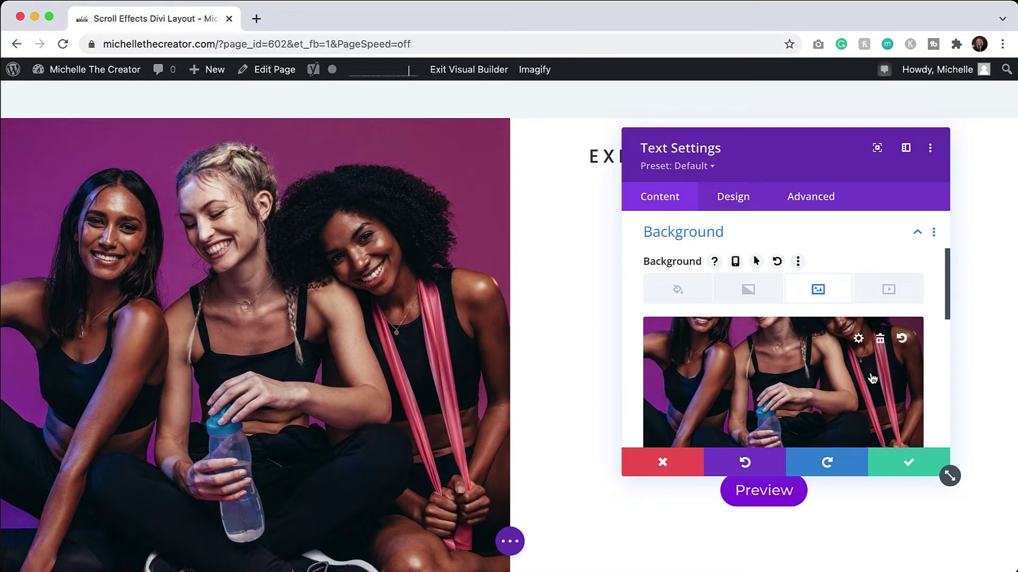
# Step: Verify the image module's Sizing height is 100vh and save the module settings
pyautogui.click(734, 201)
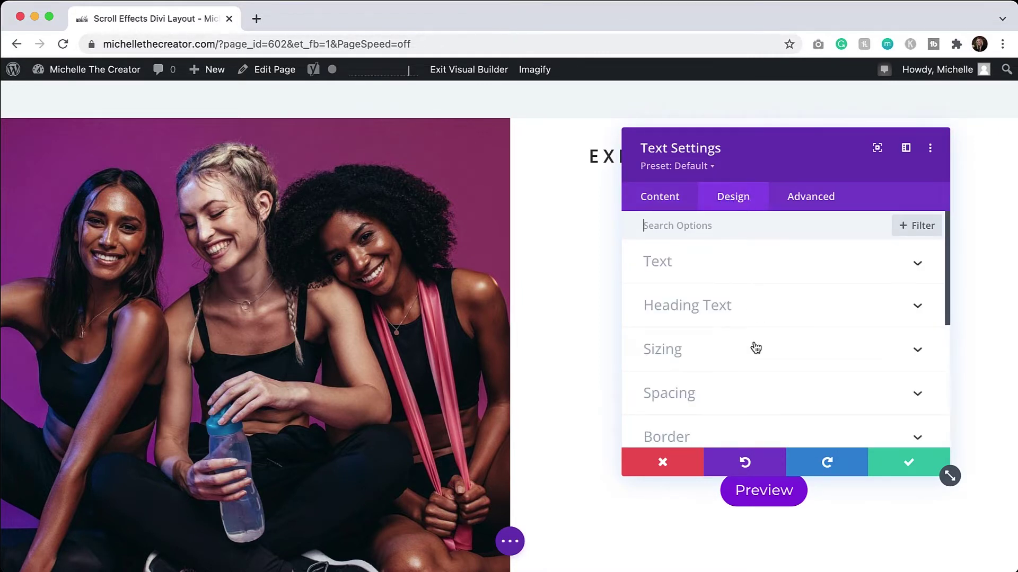
pyautogui.click(714, 354)
pyautogui.scroll(-5, 779, 332)
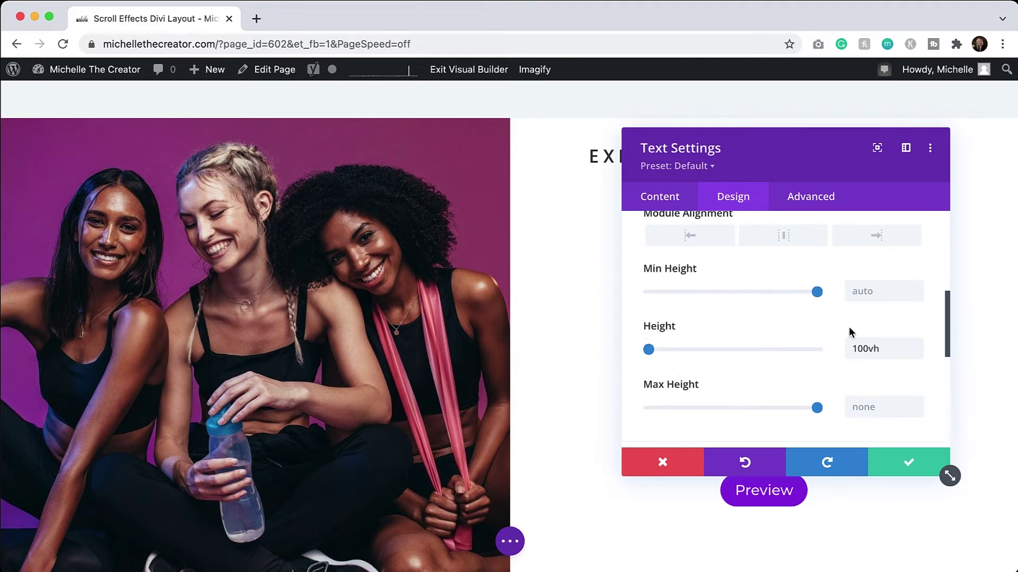
pyautogui.click(908, 465)
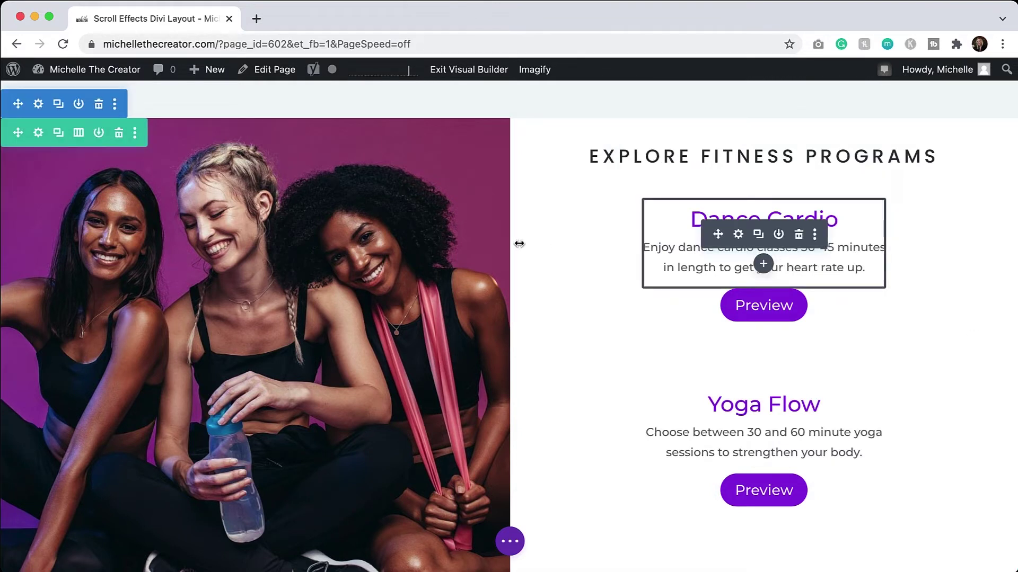
# Step: Open the left image column's Advanced settings at the Scroll Effects section
pyautogui.click(39, 133)
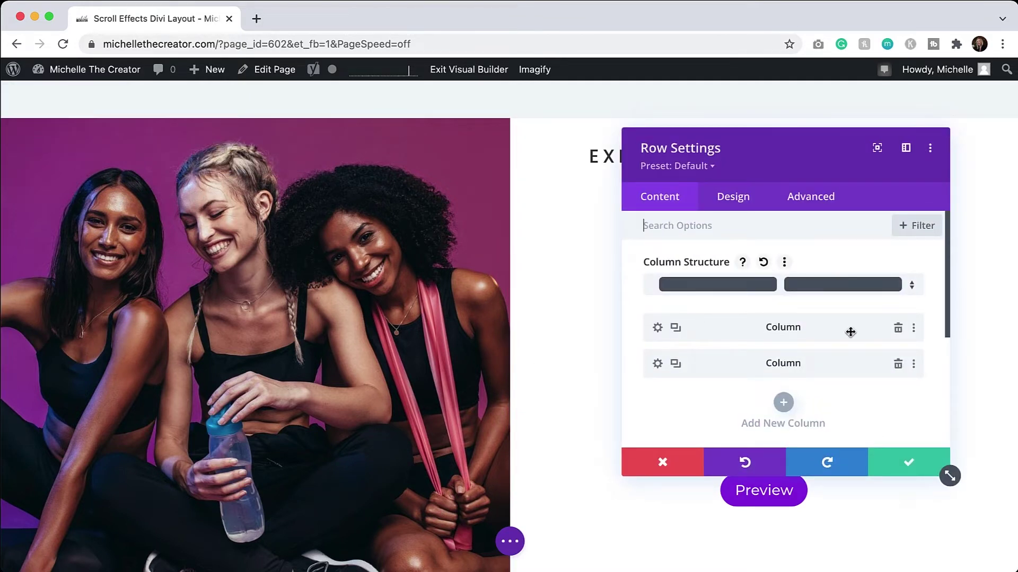
pyautogui.click(657, 328)
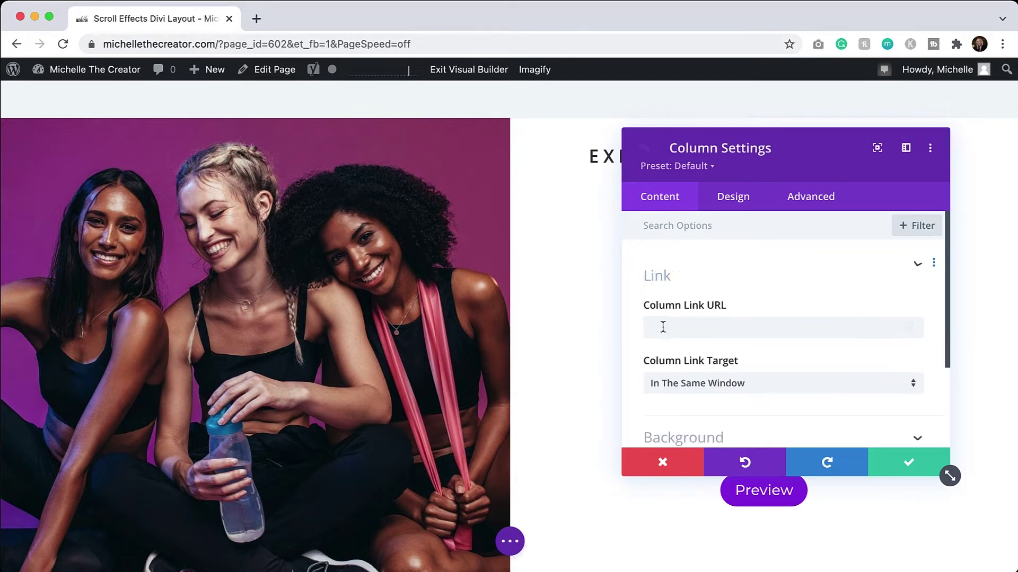
pyautogui.click(811, 199)
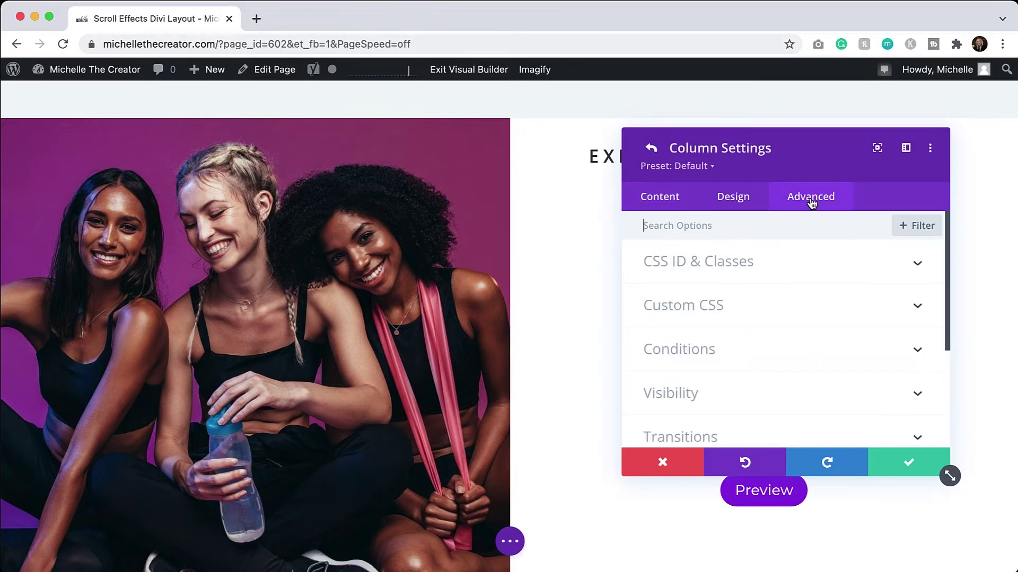
pyautogui.scroll(-5, 824, 327)
pyautogui.click(783, 365)
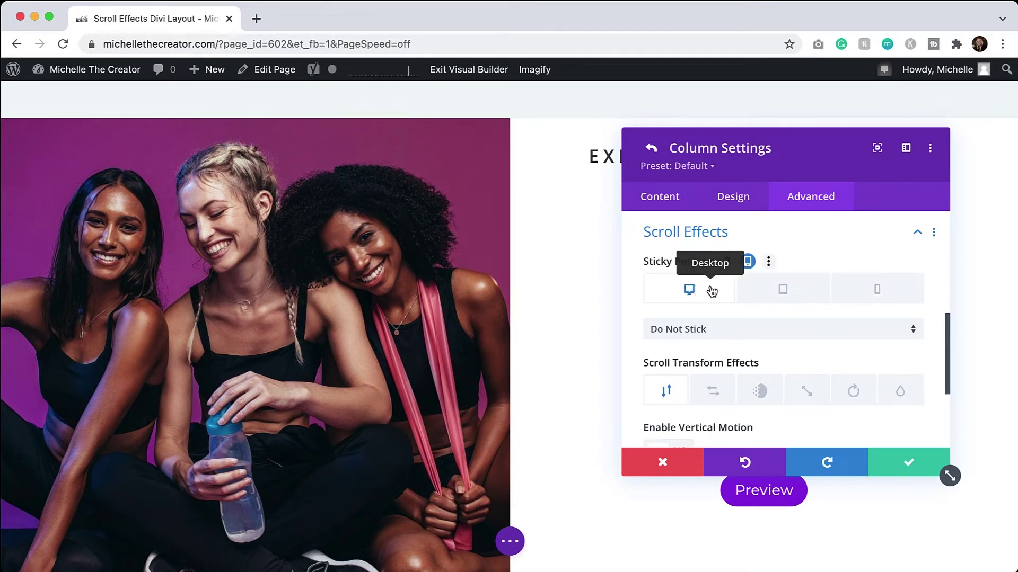
# Step: Set the left column's Sticky Position to Stick to Top with Bottom Sticky Limit Section
pyautogui.click(730, 328)
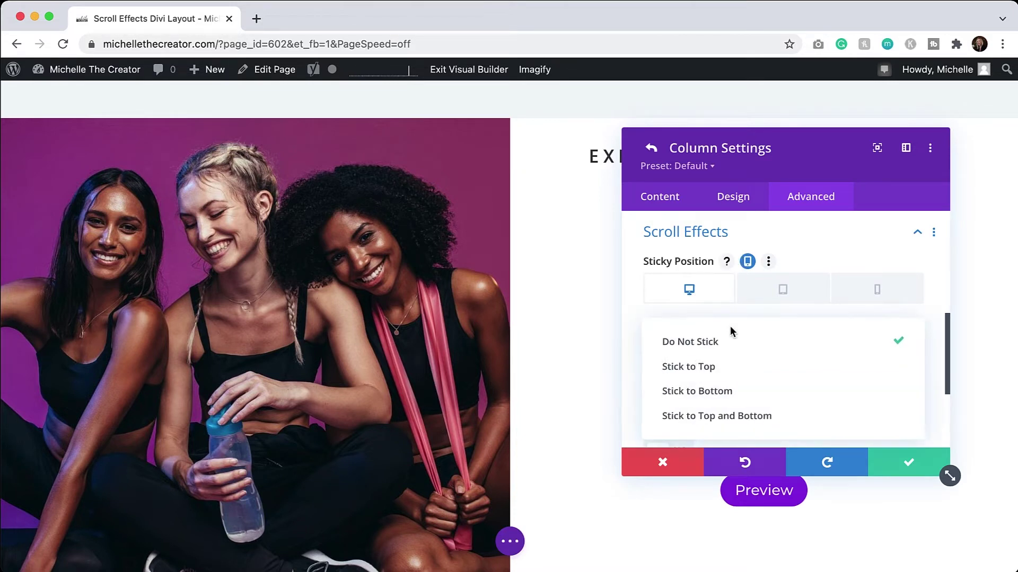
pyautogui.click(713, 366)
pyautogui.scroll(-3, 835, 345)
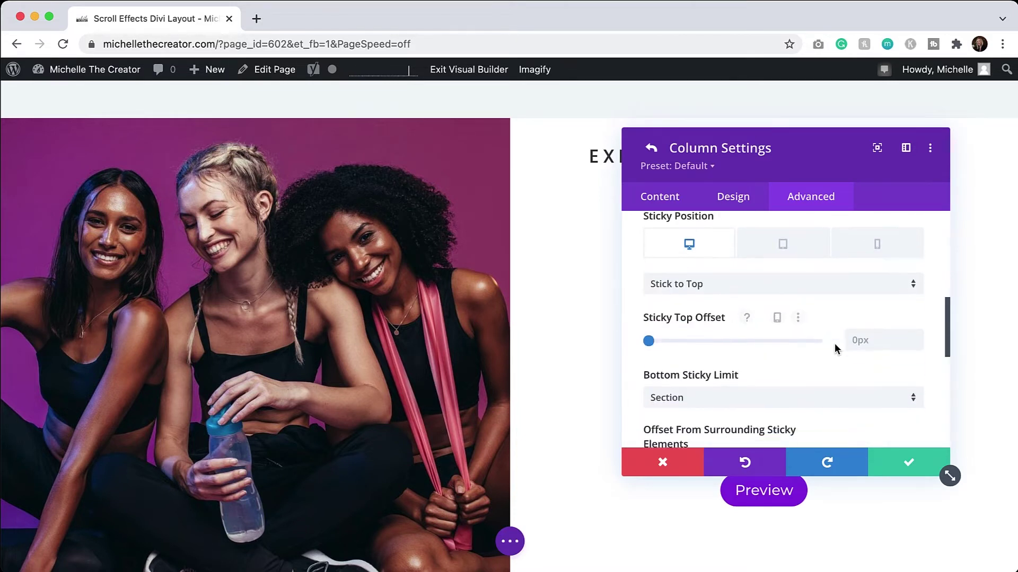
pyautogui.scroll(1, 834, 348)
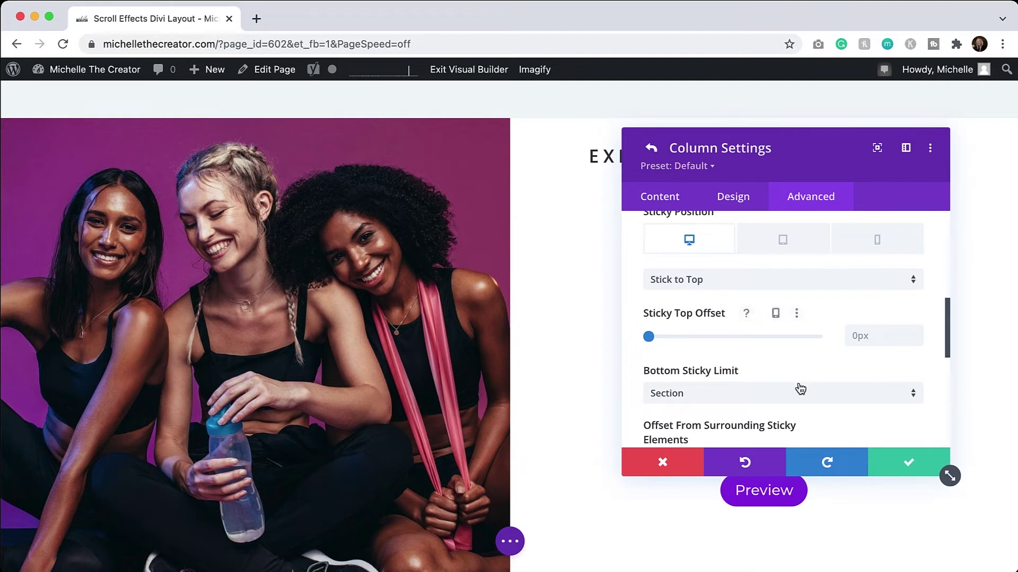
pyautogui.click(695, 393)
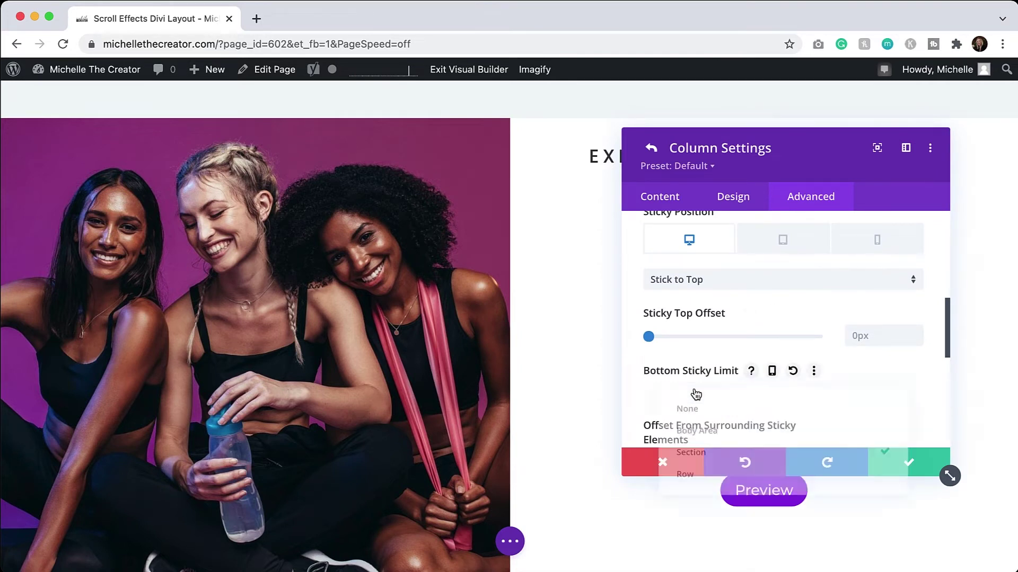
pyautogui.click(703, 457)
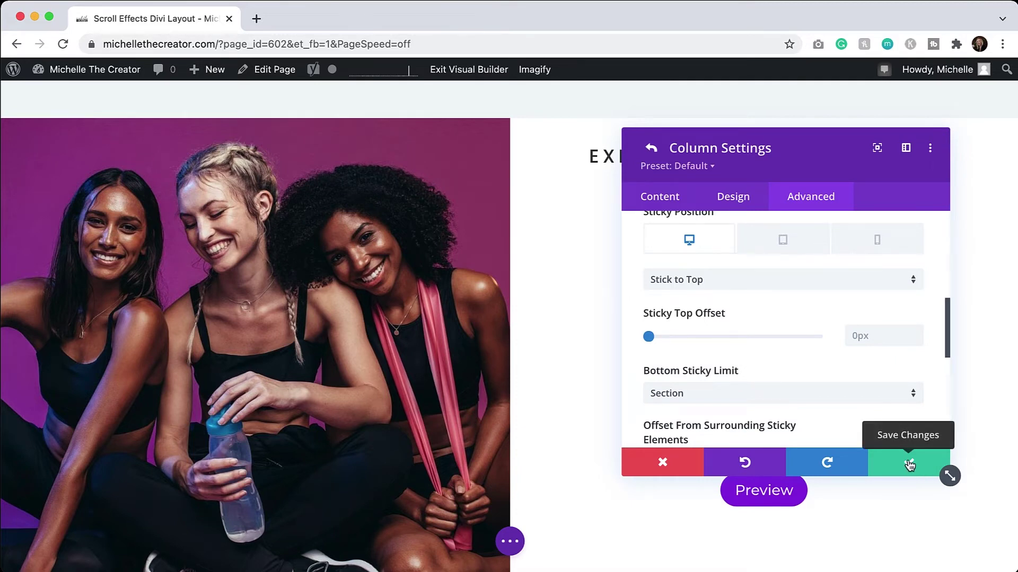
# Step: Review the tablet and phone sticky settings, return to desktop, and save the column and row settings
pyautogui.click(790, 248)
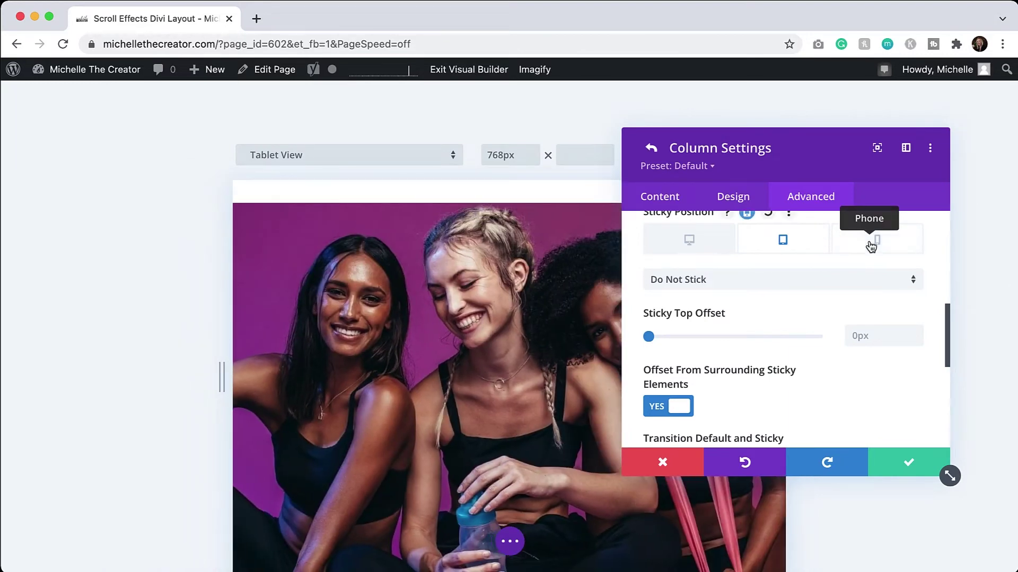
pyautogui.click(871, 245)
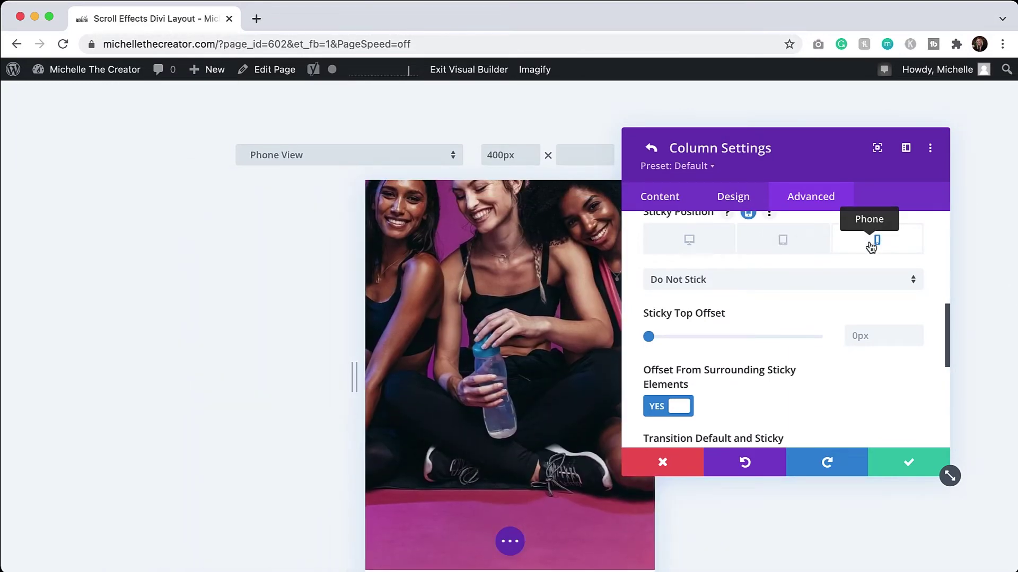
pyautogui.click(724, 279)
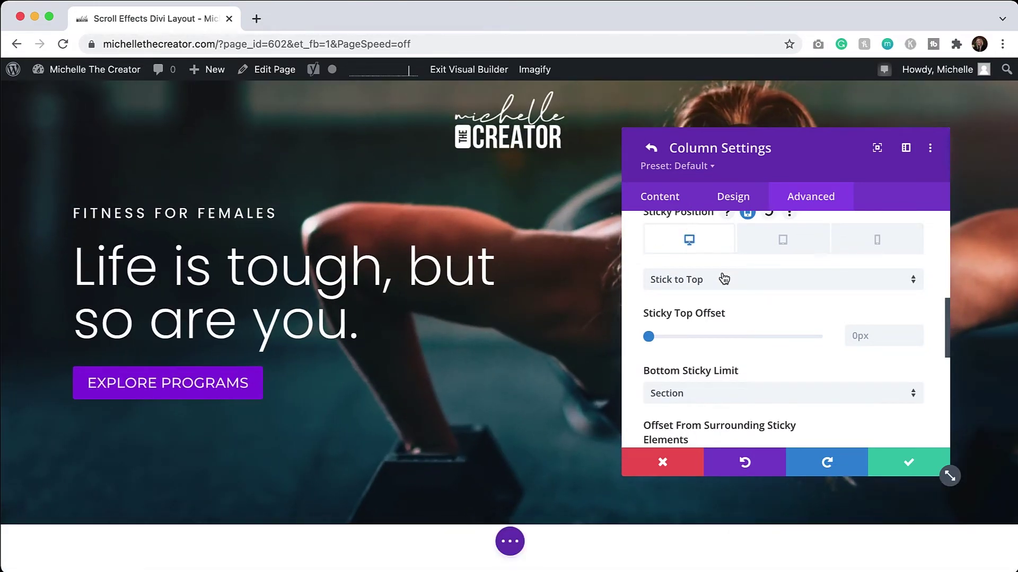
pyautogui.click(909, 464)
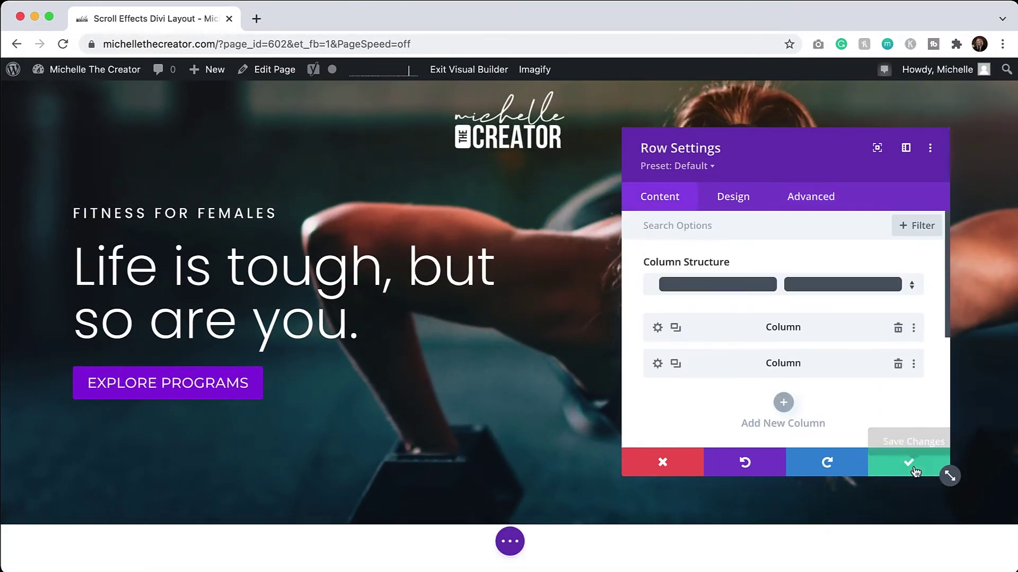
pyautogui.click(911, 463)
# Step: Exit the Visual Builder with Save & Exit to view the live page
pyautogui.click(461, 69)
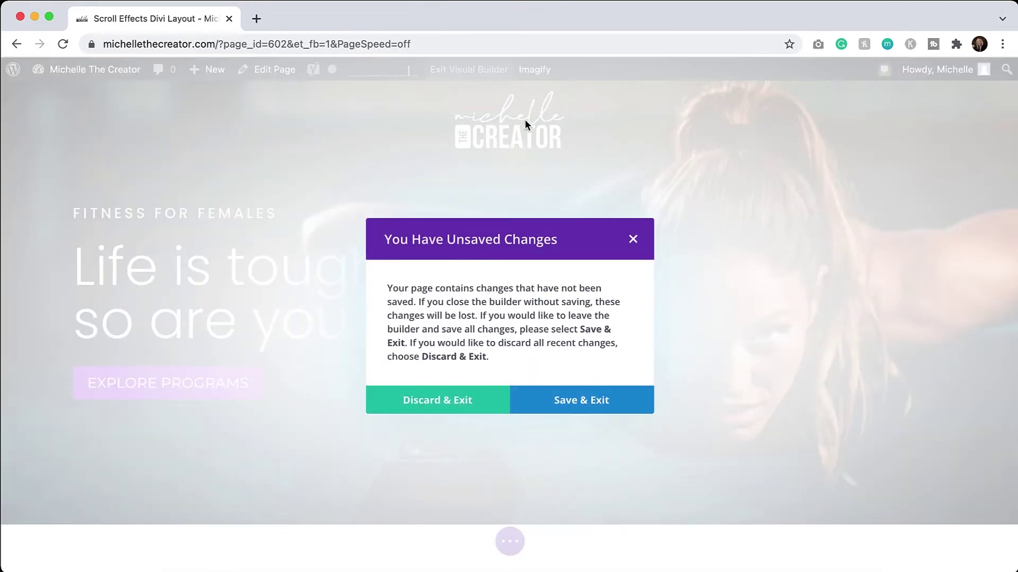
pyautogui.click(599, 401)
pyautogui.scroll(-10, 618, 405)
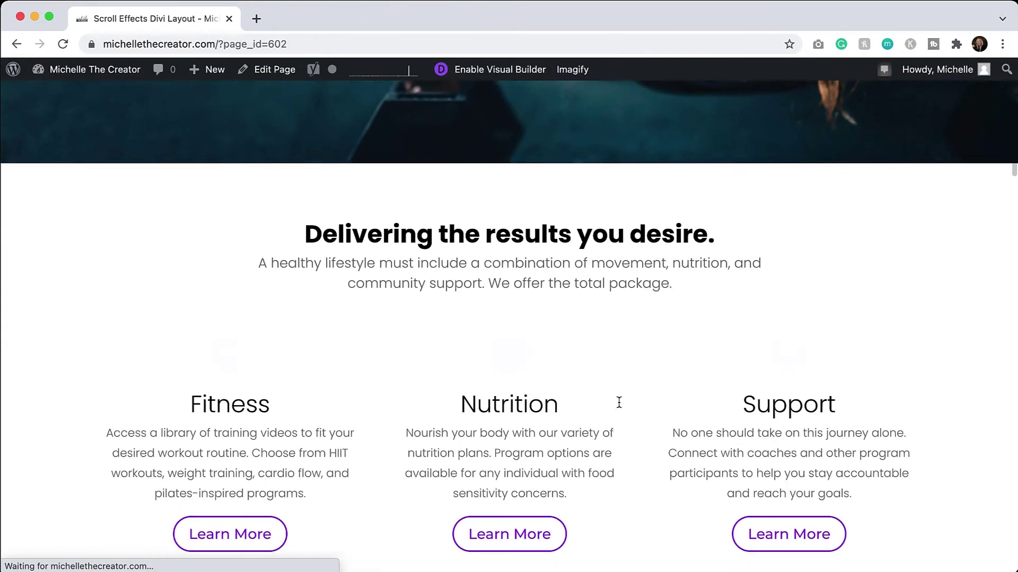
# Step: Scroll the live page through the fitness and nutrition programs to Get Started Today!, watching the pinned image
pyautogui.scroll(-13, 617, 402)
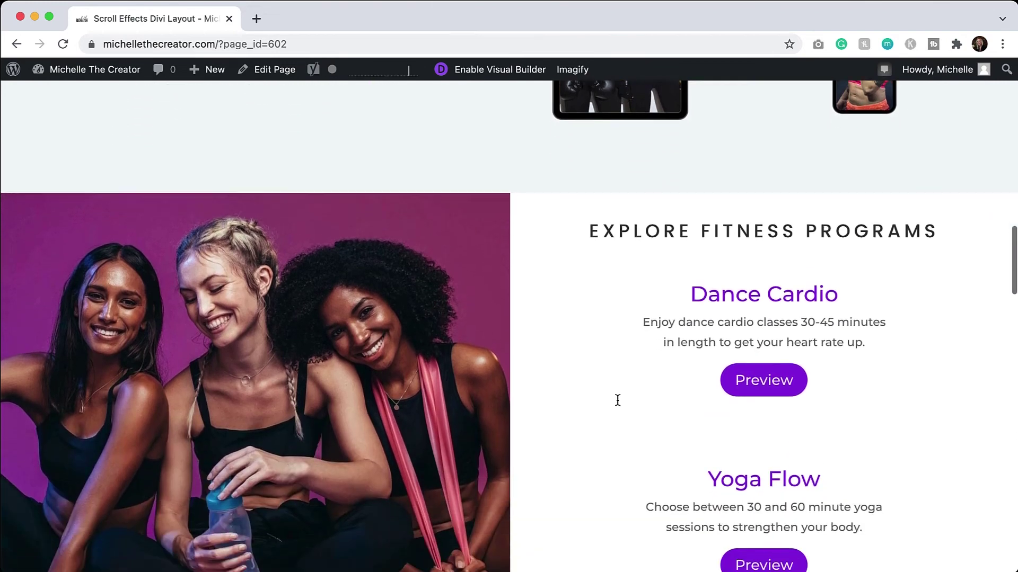
pyautogui.scroll(-2, 618, 405)
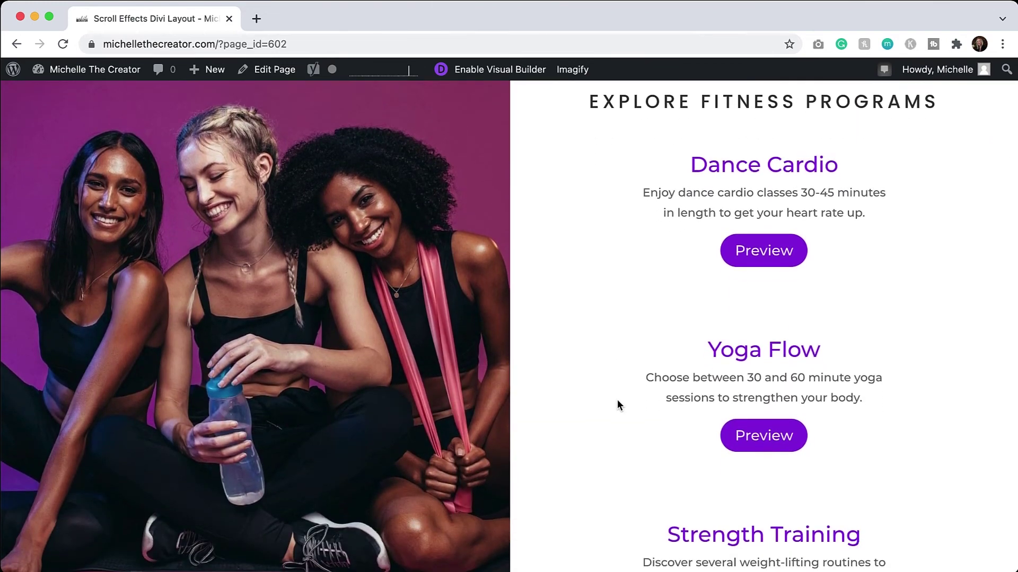
pyautogui.scroll(-9, 617, 402)
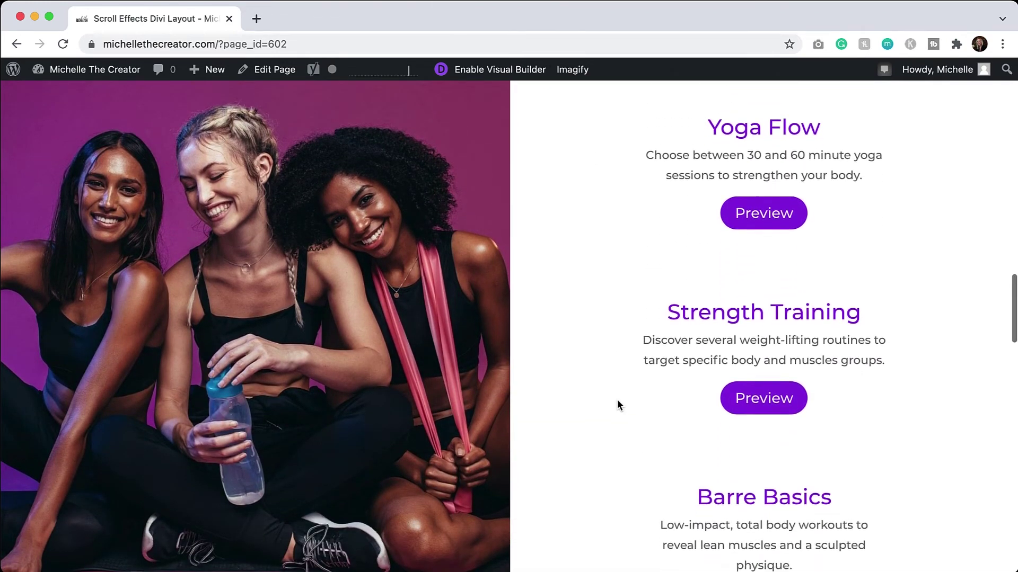
pyautogui.scroll(-15, 617, 402)
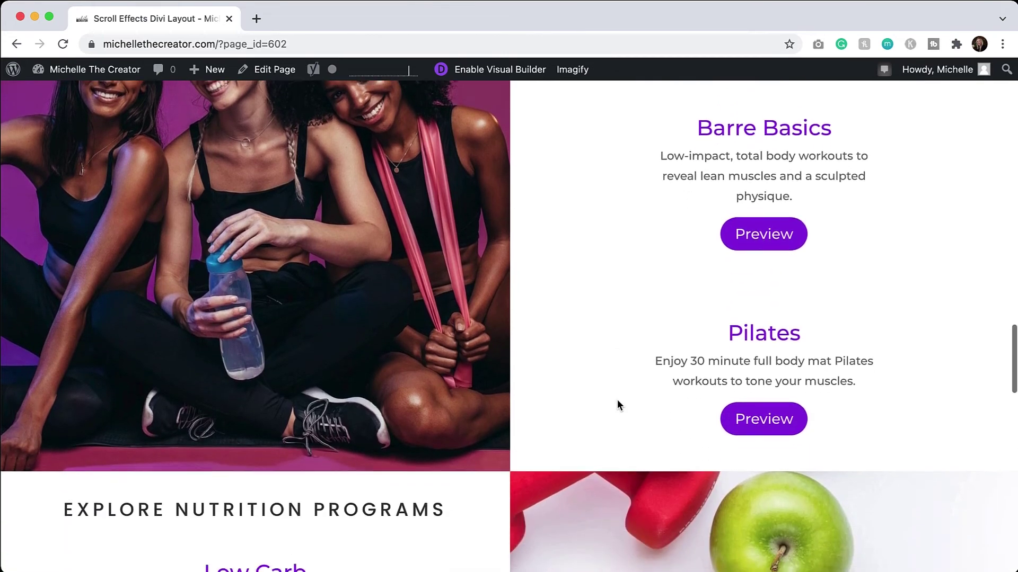
pyautogui.scroll(-4, 616, 404)
pyautogui.scroll(-1, 617, 404)
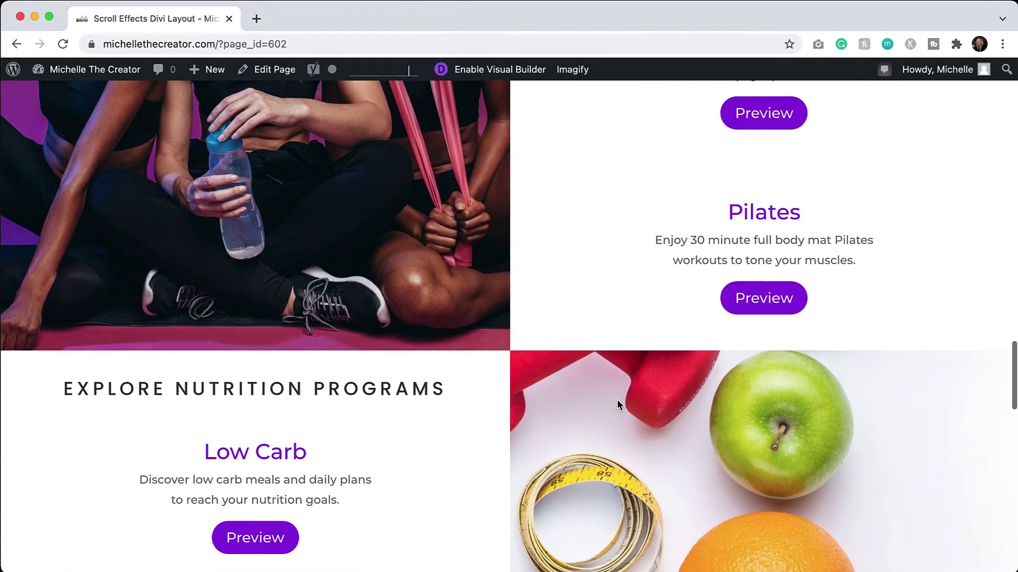
pyautogui.scroll(-3, 617, 404)
pyautogui.scroll(2, 617, 399)
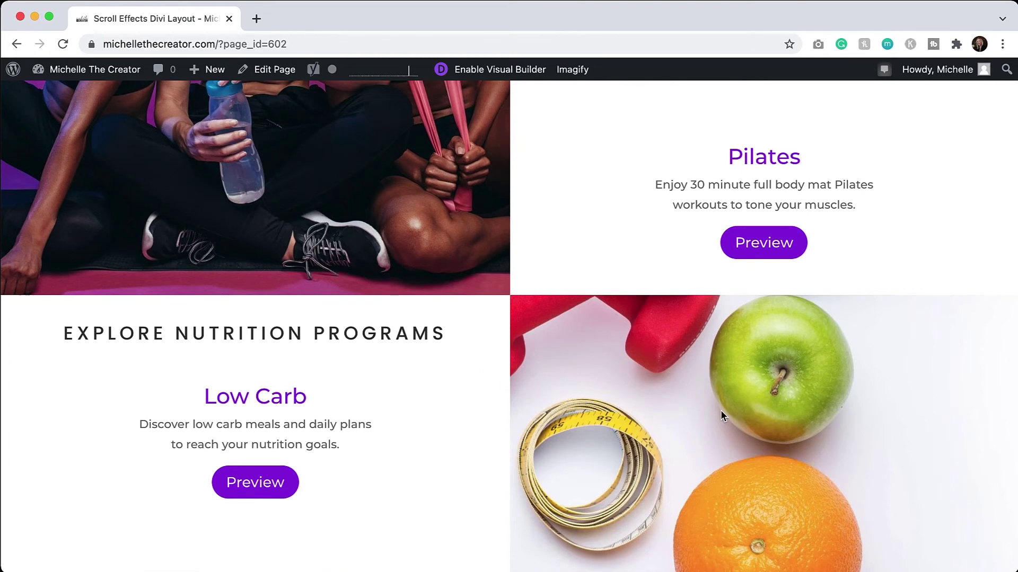
pyautogui.scroll(-1, 721, 415)
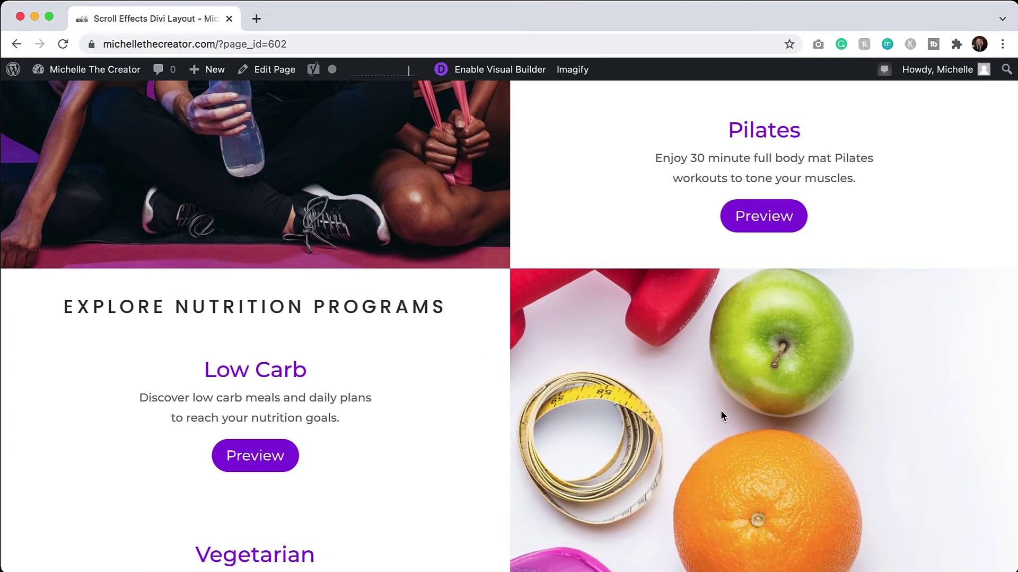
pyautogui.scroll(-8, 721, 411)
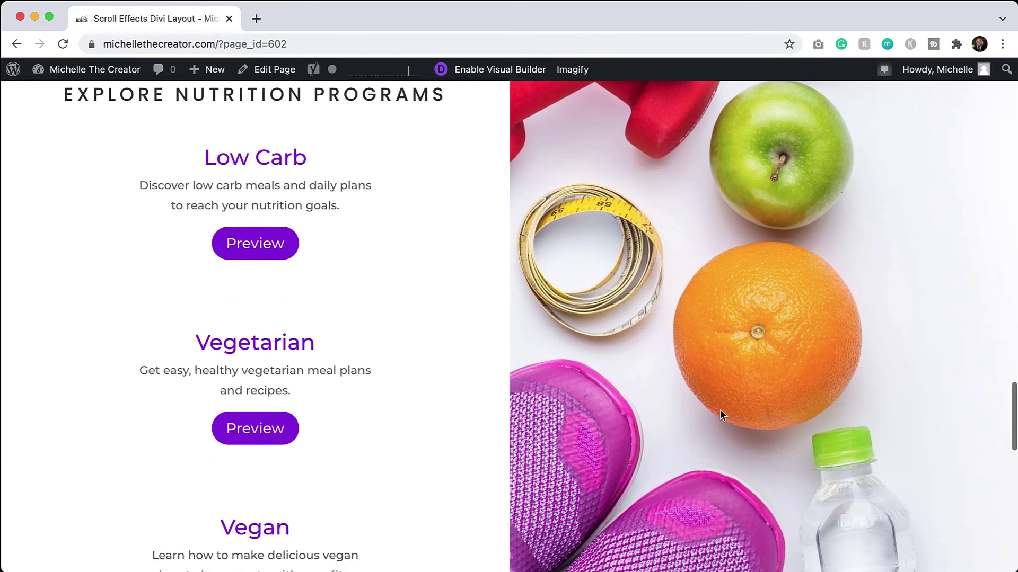
pyautogui.scroll(-13, 721, 414)
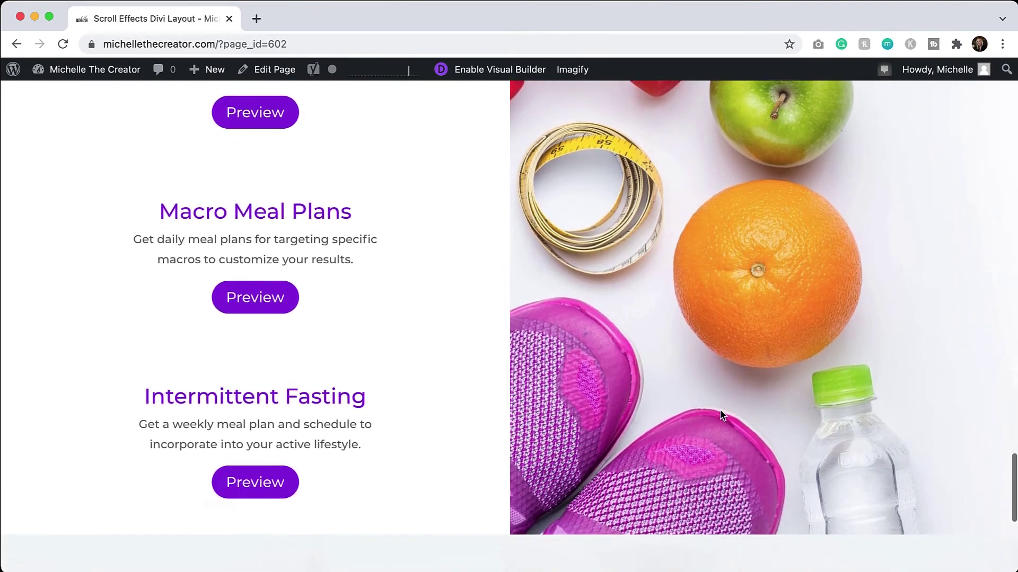
pyautogui.scroll(-7, 720, 412)
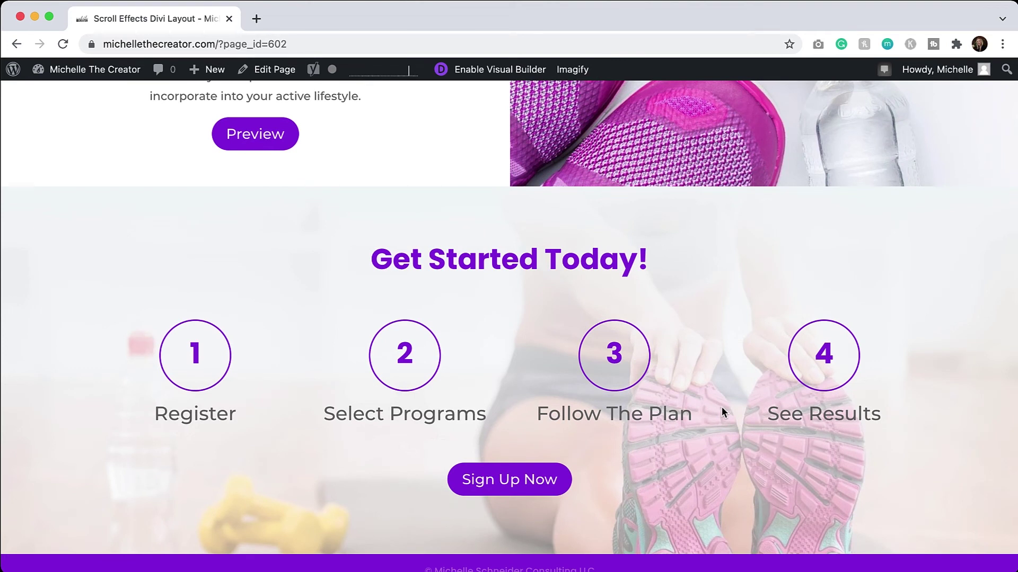
# Step: Scroll the live page back up to the Explore Fitness Programs section
pyautogui.scroll(15, 712, 406)
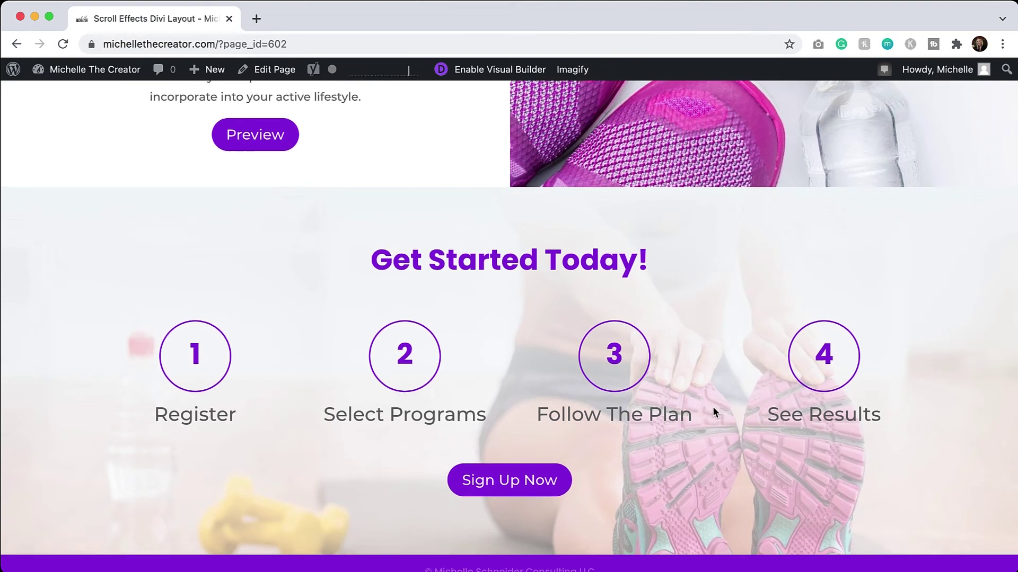
pyautogui.scroll(20, 713, 411)
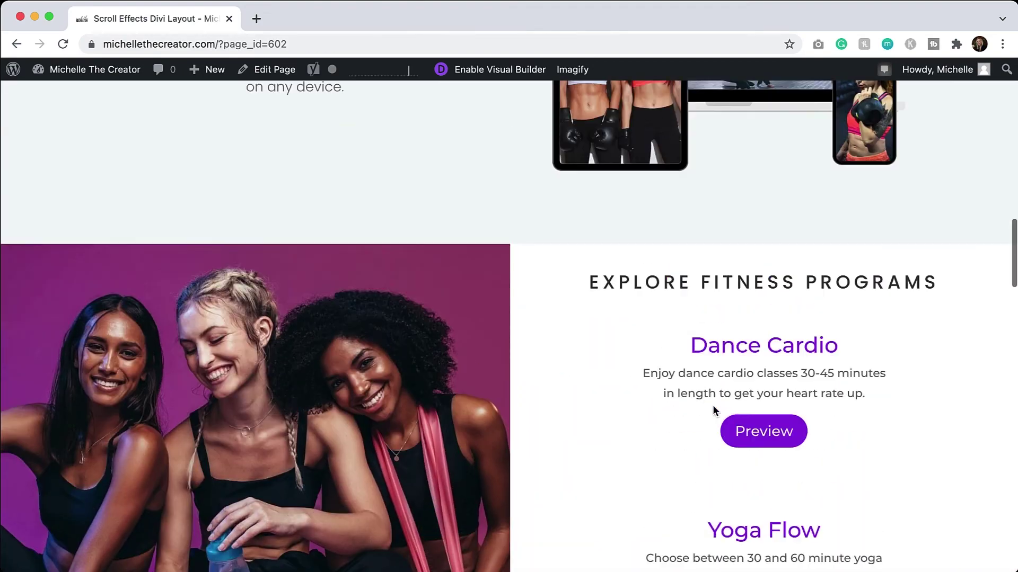